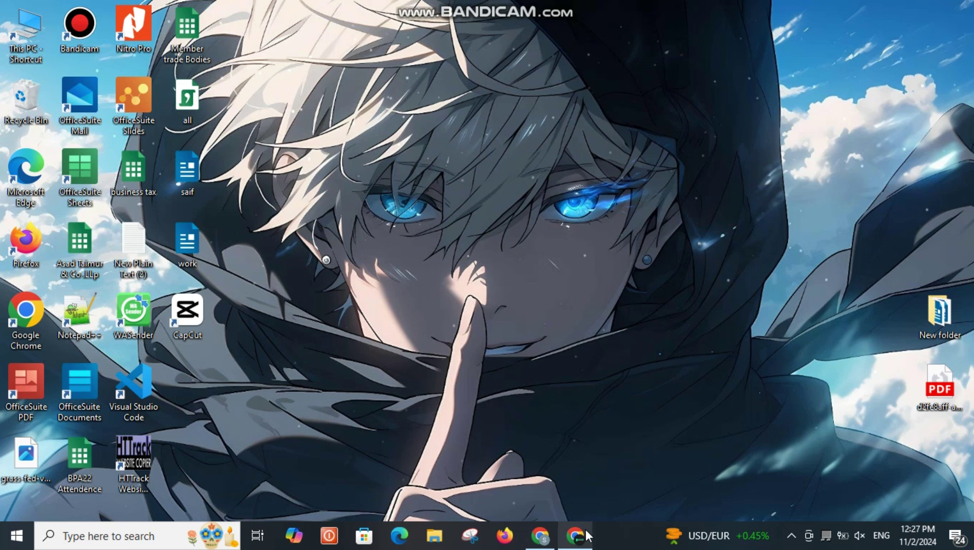
Open the idesmmpanel.com site in a new Chrome tab
mouse_move(585, 530)
left_click(575, 536)
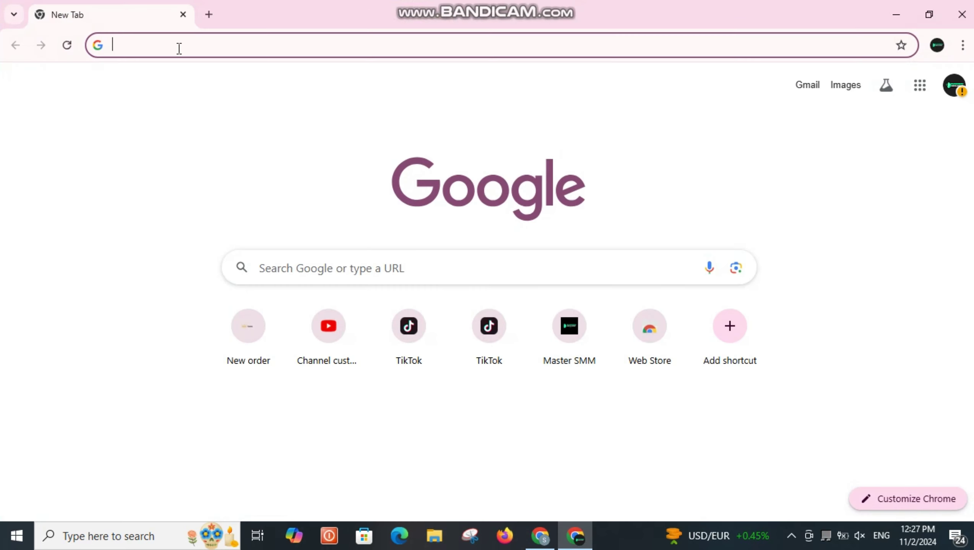
left_click(179, 48)
type("ide")
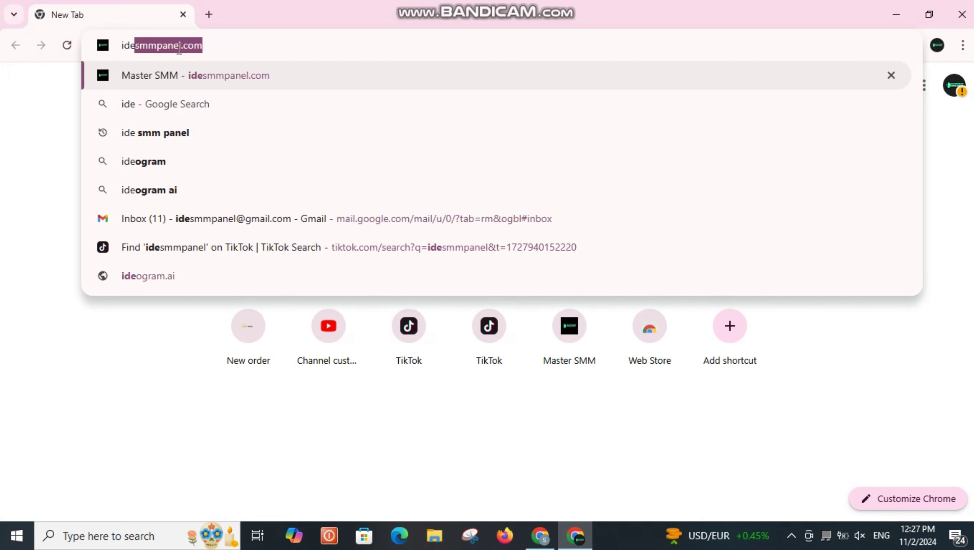
type("smmp")
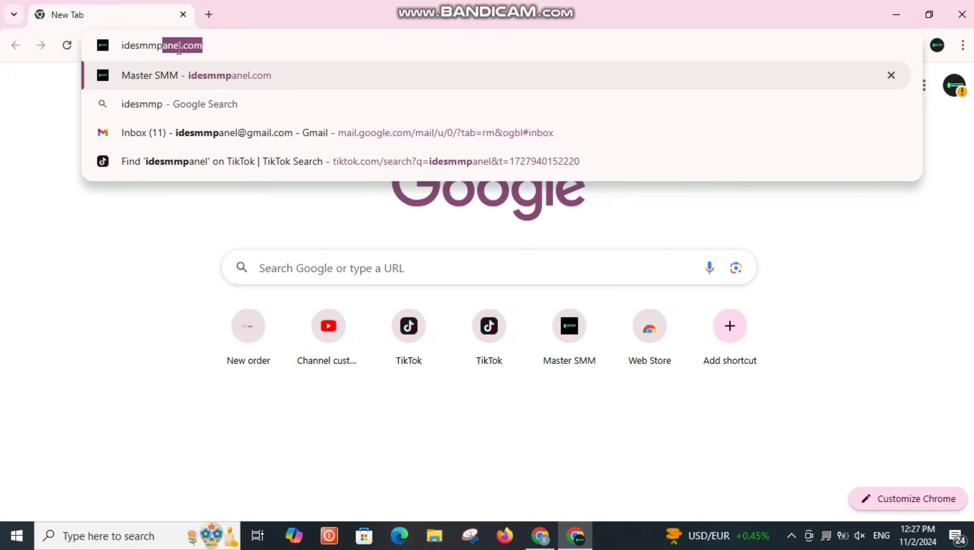
type("a")
key("Return")
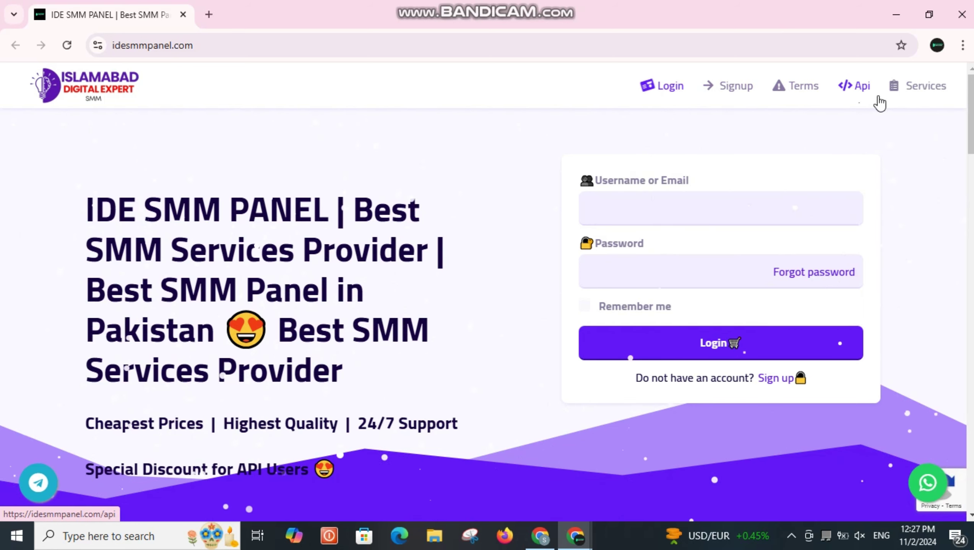
Look over the empty login form, then follow the Sign up link to registration
left_click_drag(700, 184, 593, 179)
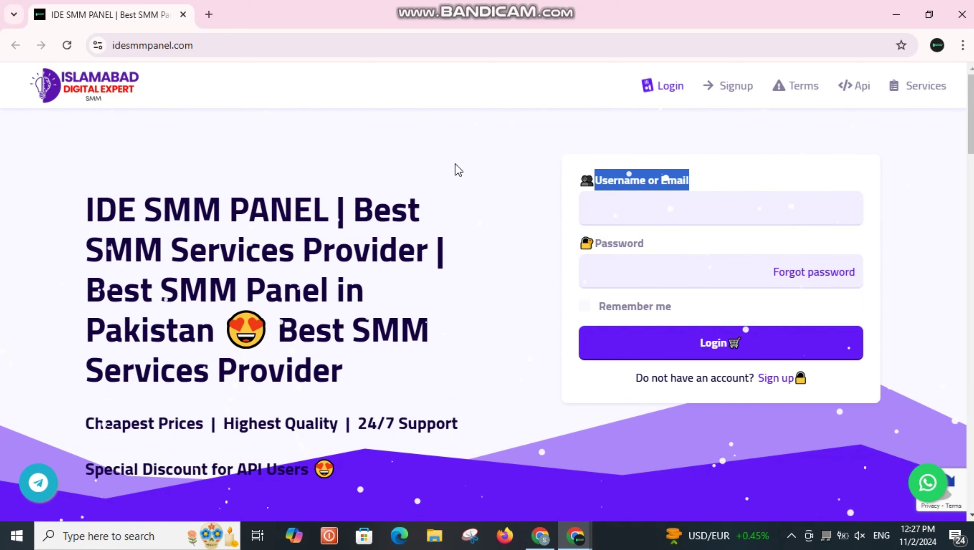
left_click_drag(643, 244, 575, 251)
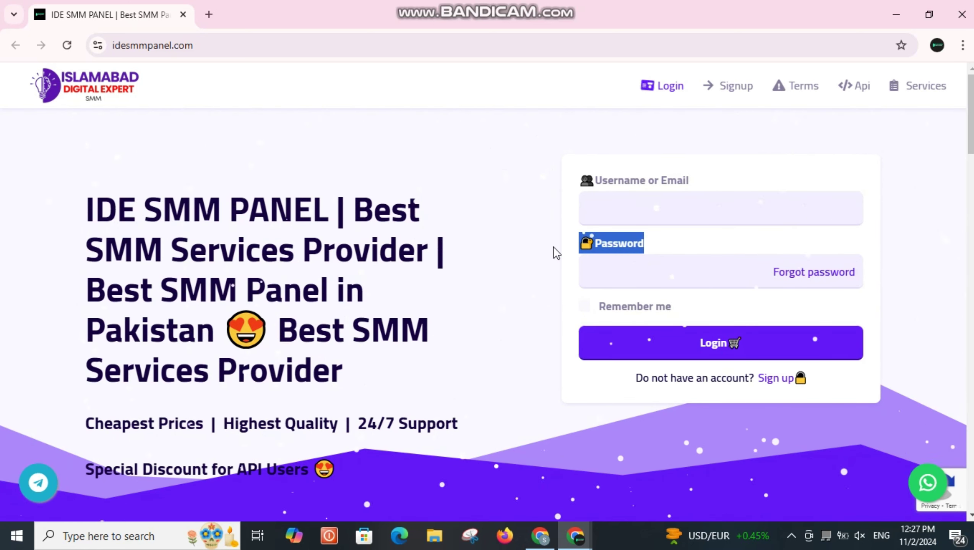
left_click(612, 216)
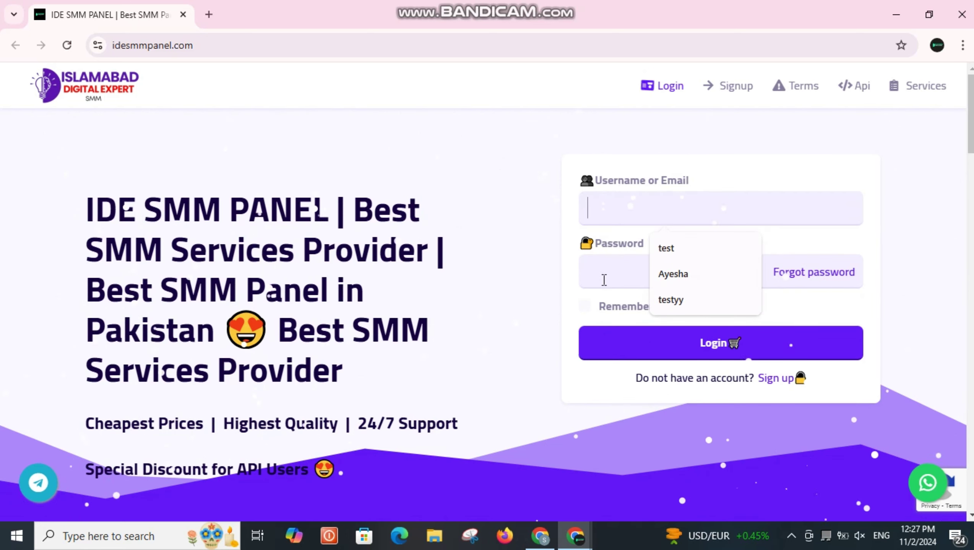
left_click(633, 285)
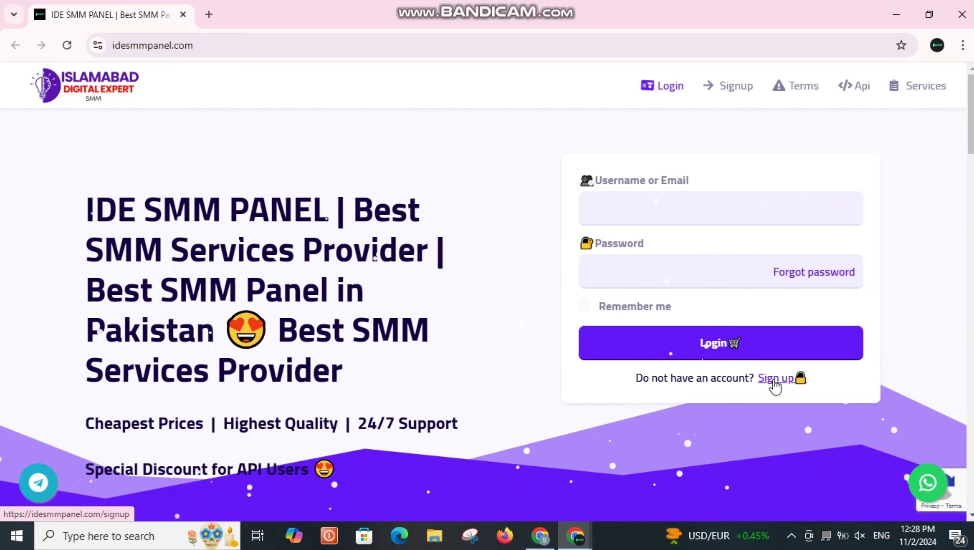
left_click(773, 379)
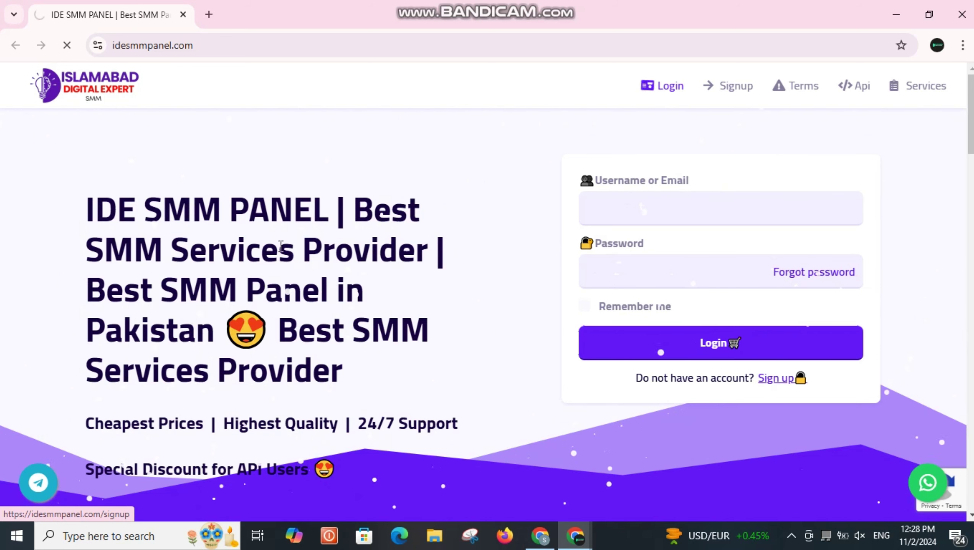
Enter the new account's username and the full name on the signup form
left_click(282, 224)
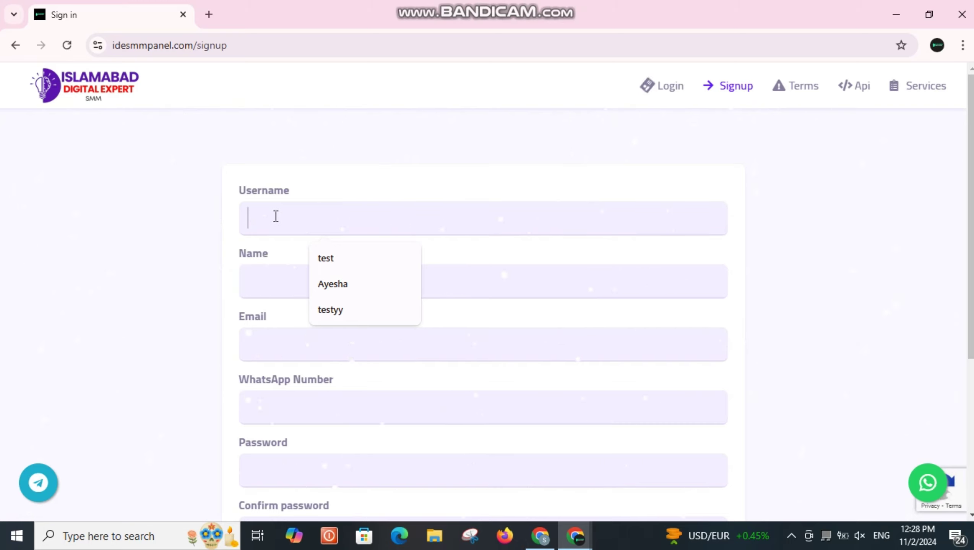
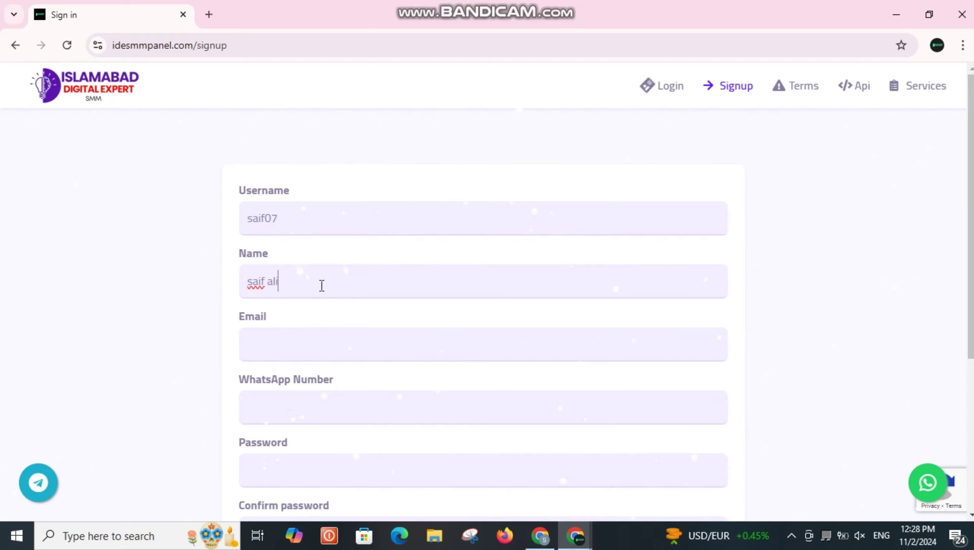
left_click_drag(190, 316, 225, 317)
left_click(275, 329)
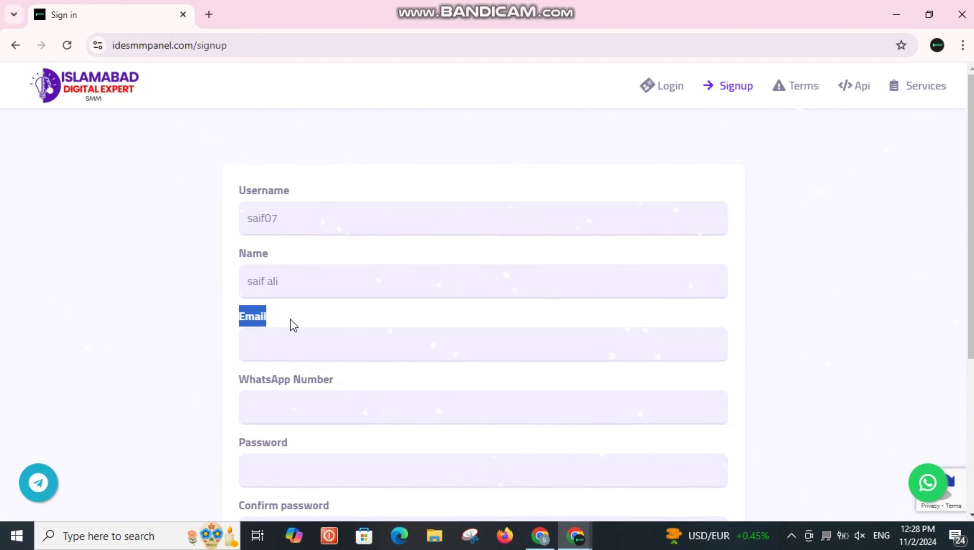
scroll(290, 319, "down", 5)
scroll(290, 319, "up", 5)
Enter the e-mail address and fill the WhatsApp number from Chrome's saved autofill
left_click(281, 340)
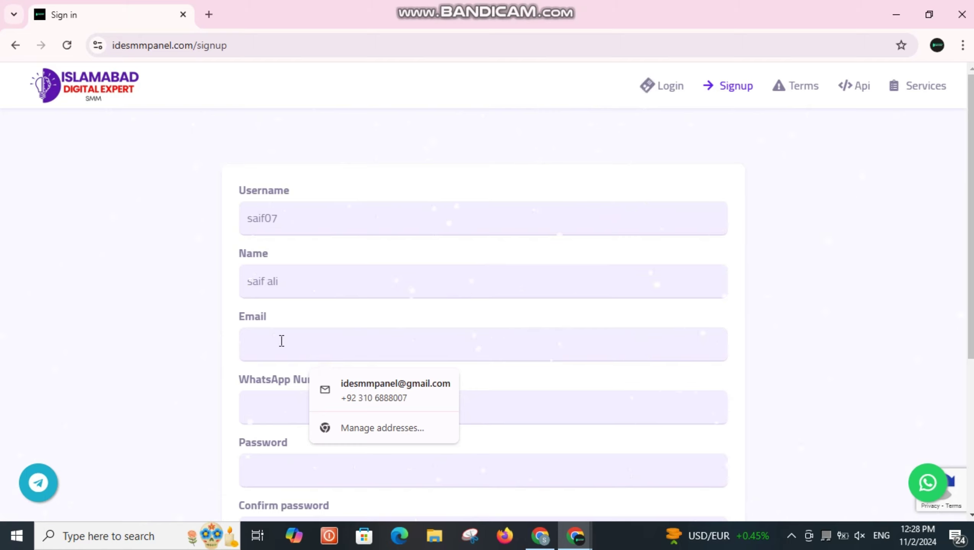
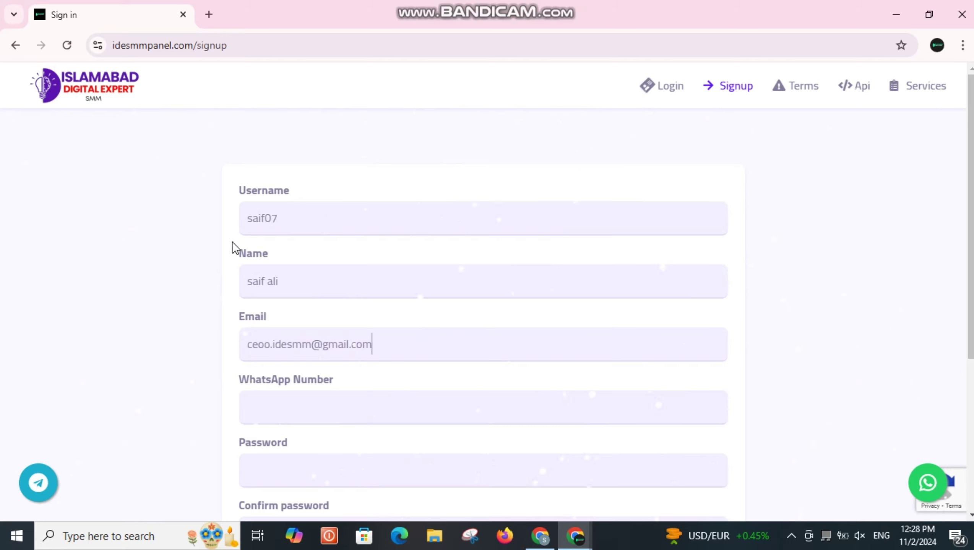
left_click(341, 404)
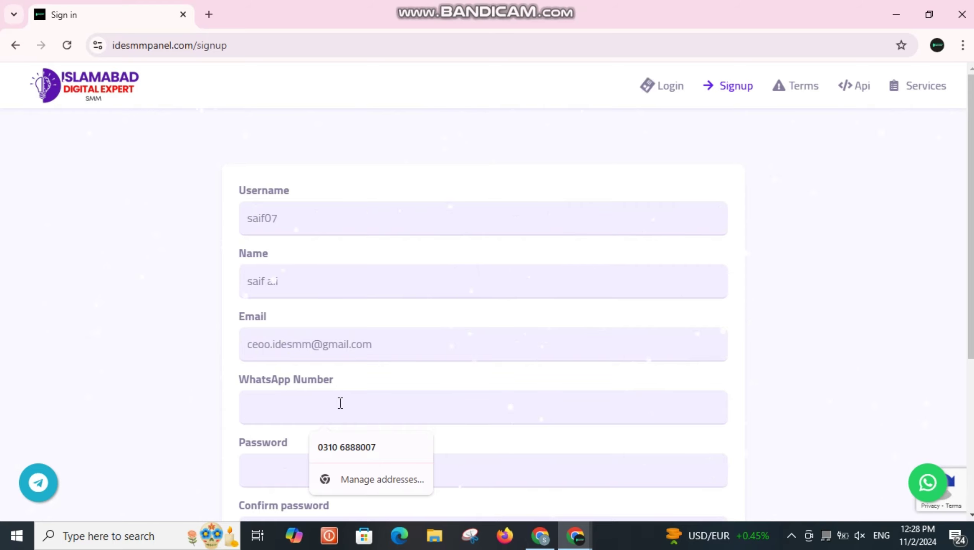
left_click(359, 448)
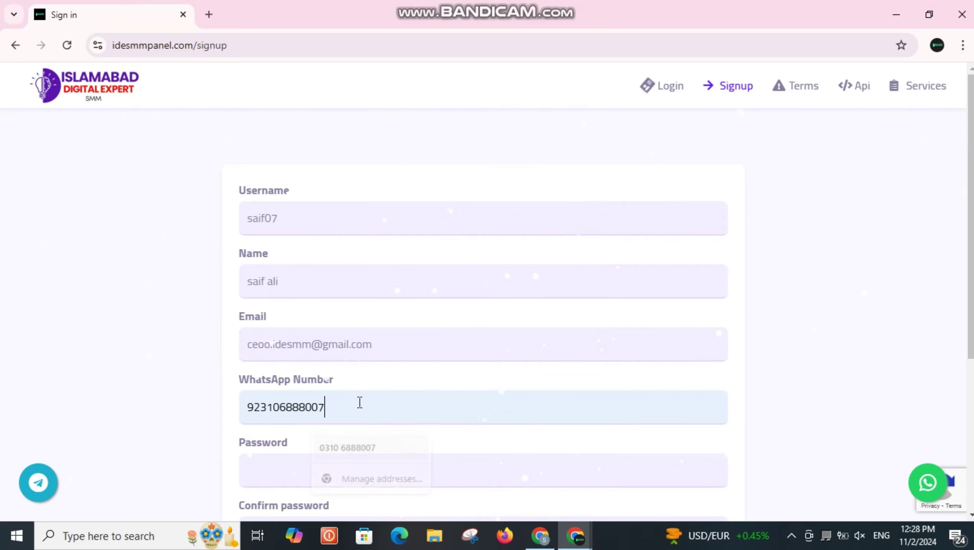
scroll(382, 344, "down", 5)
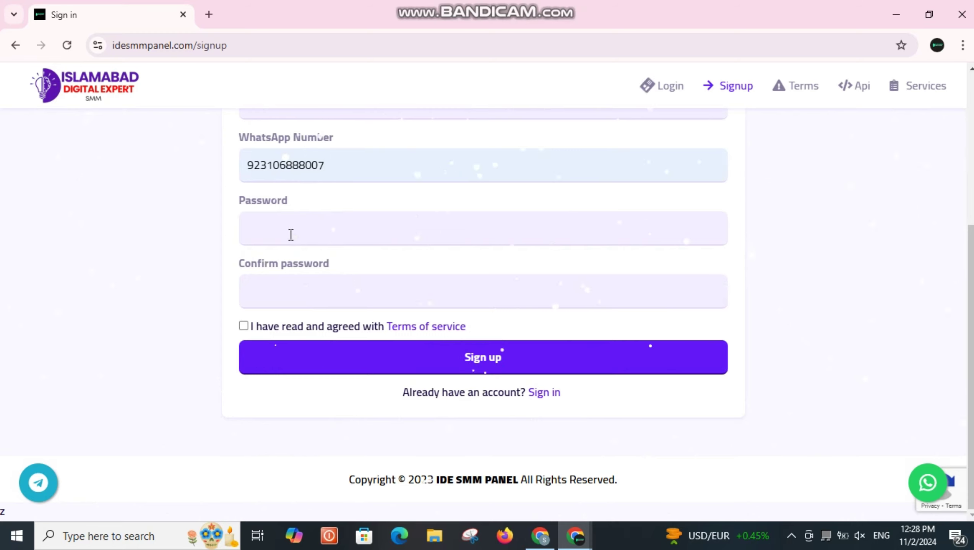
Enter the password and its confirmation, accept the terms and submit the signup
left_click(274, 224)
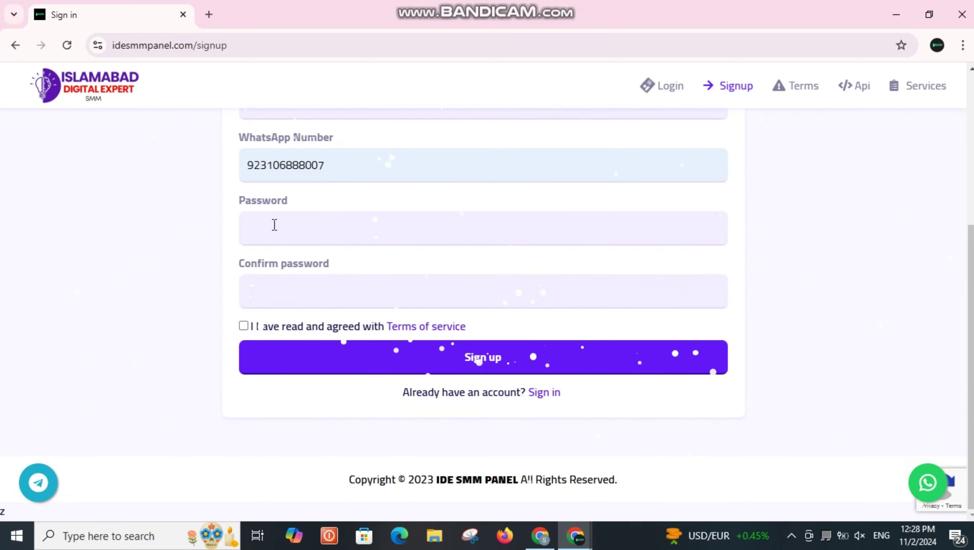
type("12345")
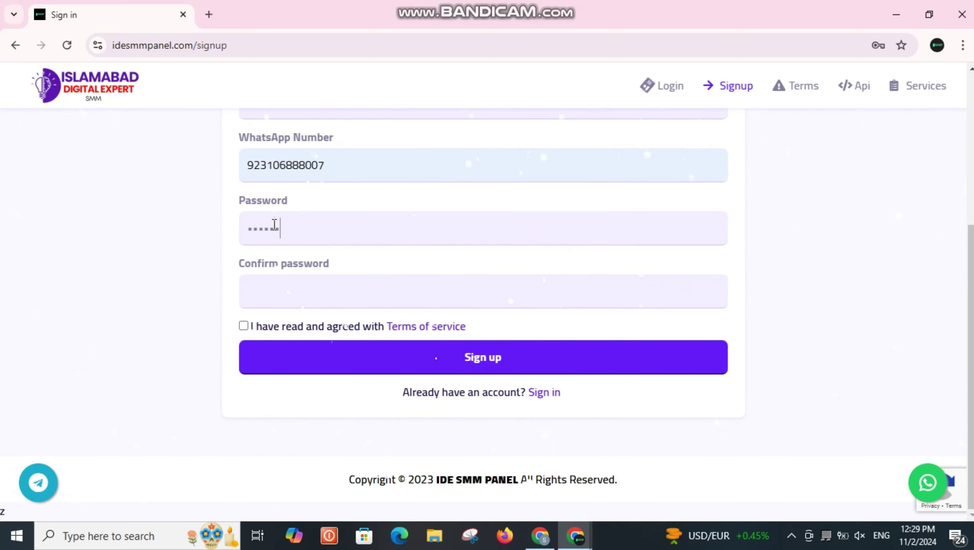
type("678")
left_click(264, 290)
type("123456789")
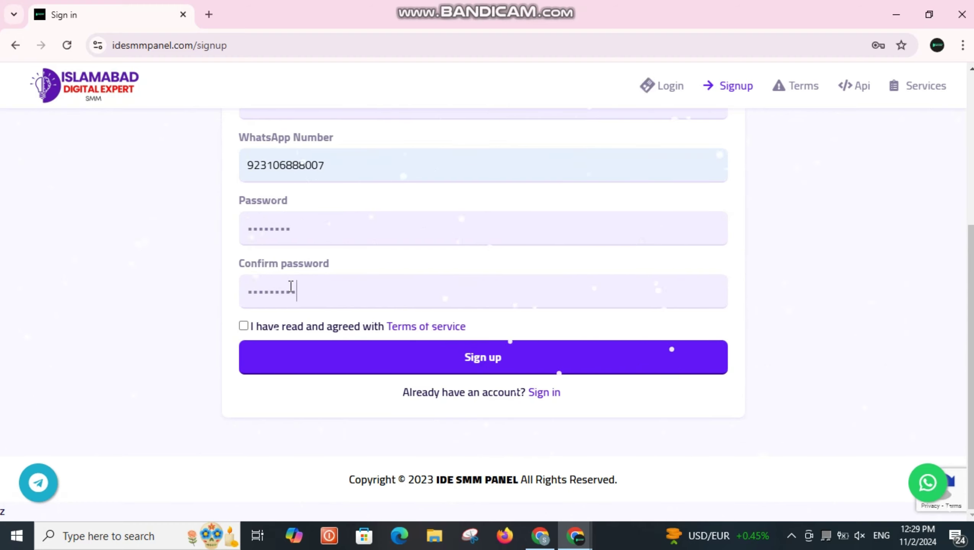
left_click(280, 292)
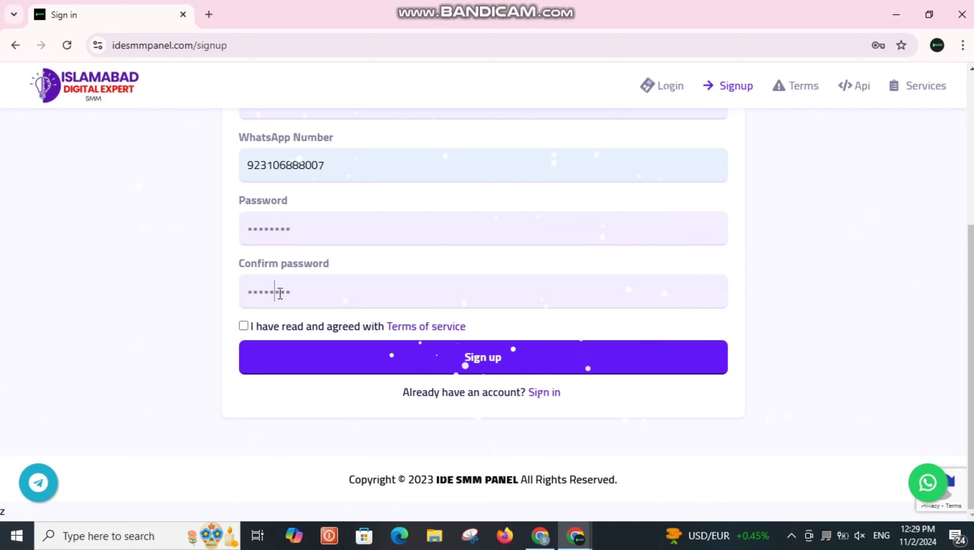
left_click(244, 327)
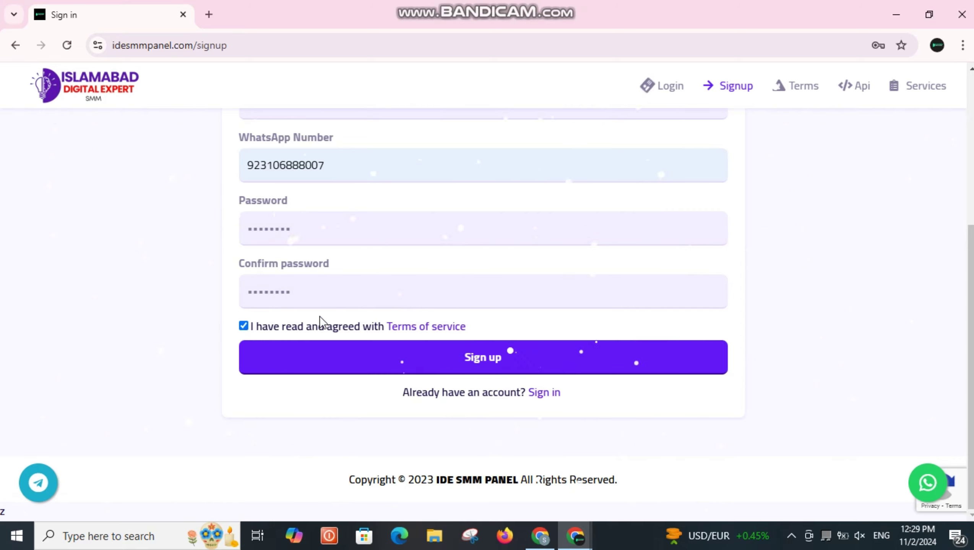
left_click(327, 350)
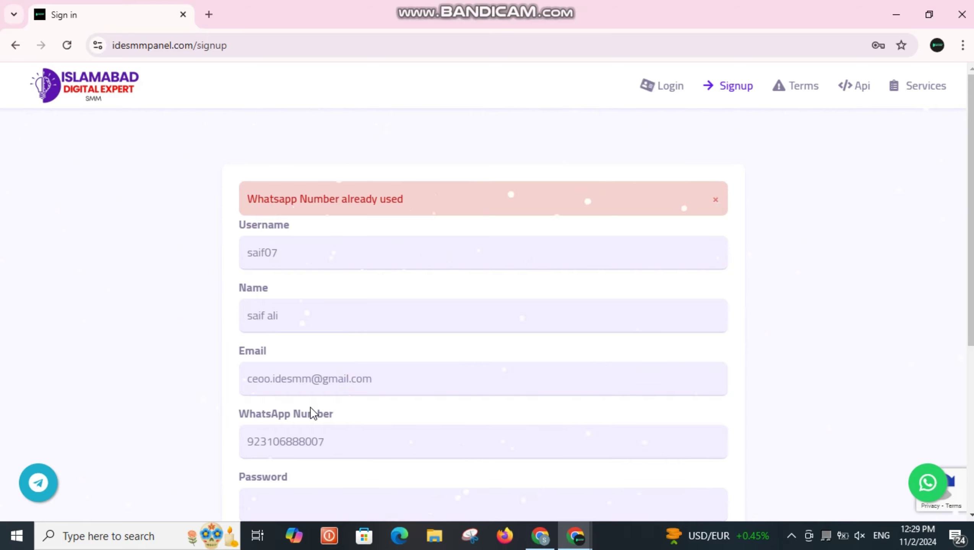
Change the last digit of the WhatsApp number to 7
scroll(296, 387, "down", 5)
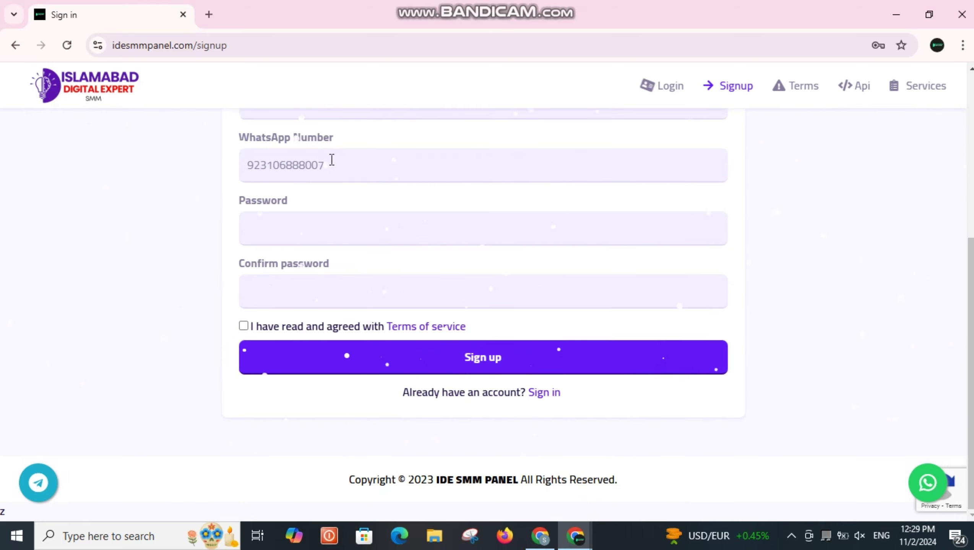
left_click(331, 160)
key("BackSpace")
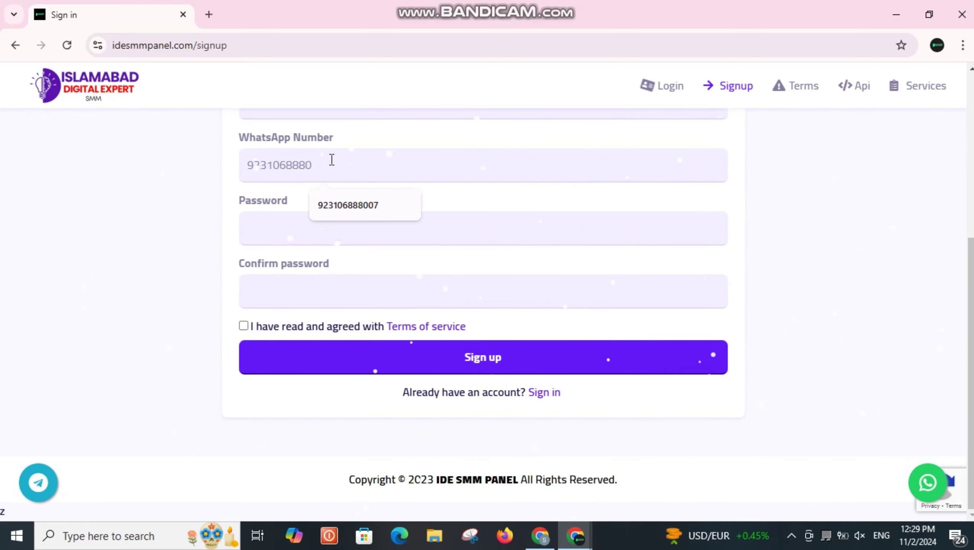
type("77")
Enter matching passwords in both password fields, accept the terms and submit
left_click(330, 223)
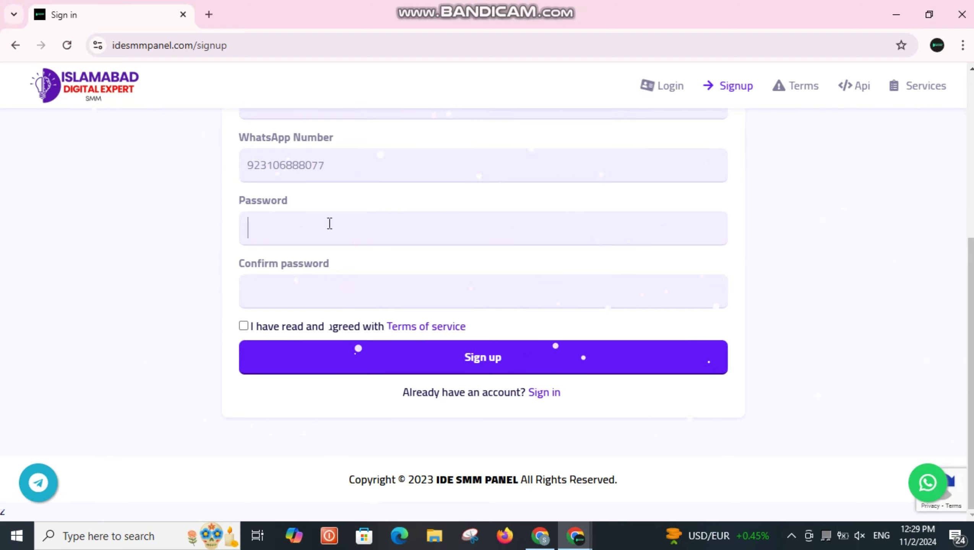
type("123456789")
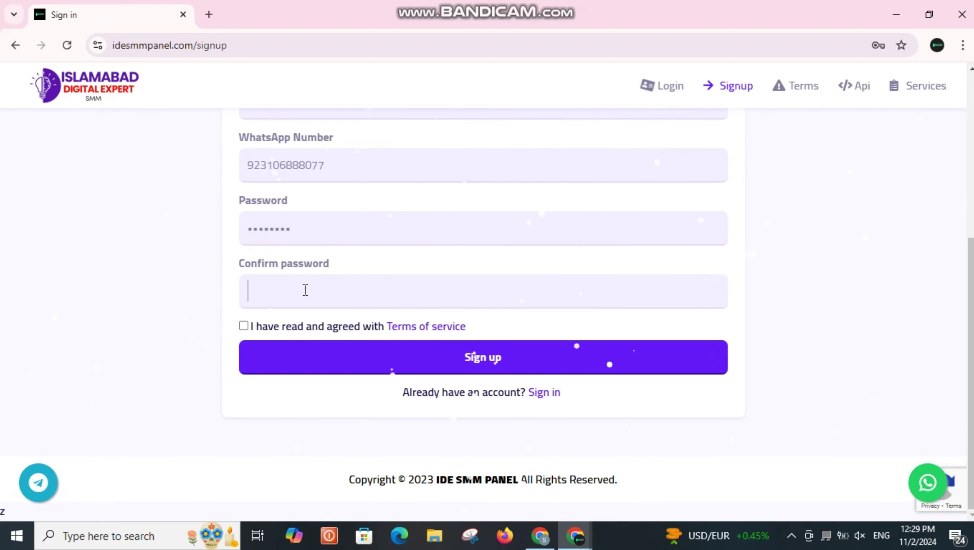
left_click(305, 290)
type("1234")
key("BackSpace")
key("BackSpace")
type("345")
left_click(244, 326)
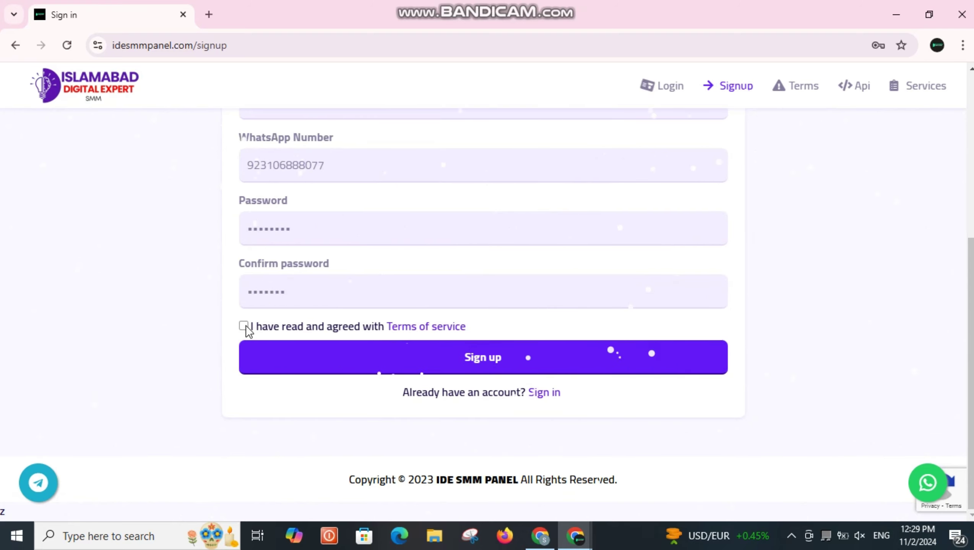
left_click(331, 359)
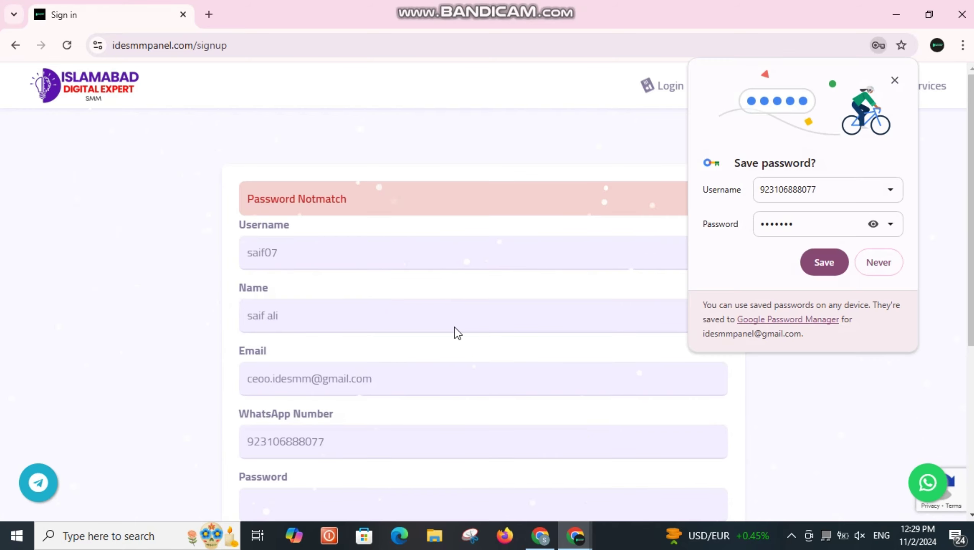
Decline saving the password, re-enter the password, re-accept the terms and resubmit
scroll(454, 327, "down", 5)
left_click(878, 263)
left_click(303, 233)
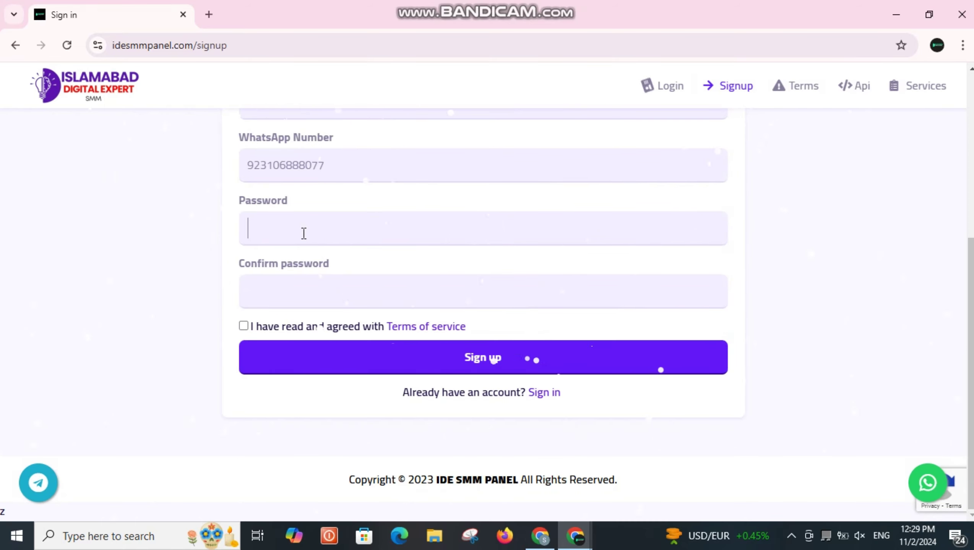
type("•••")
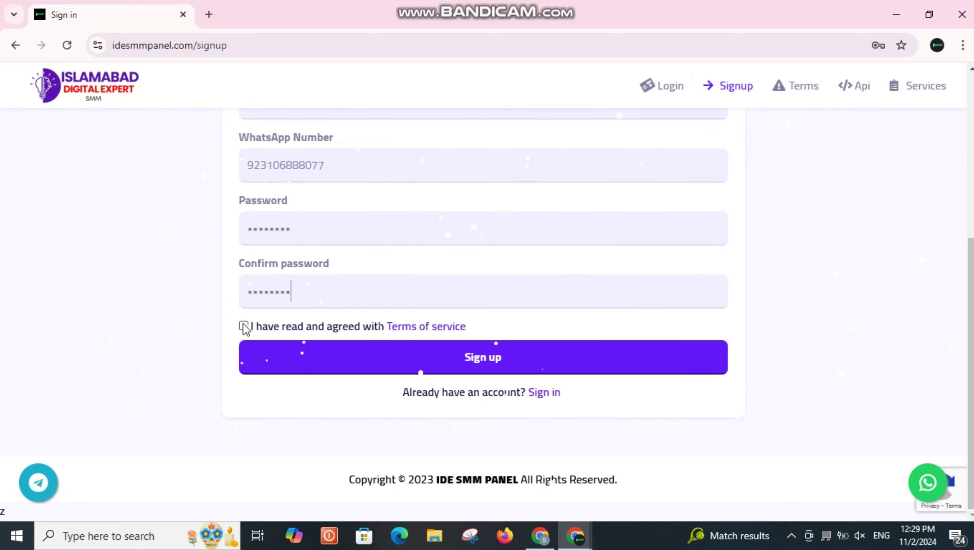
left_click(243, 326)
left_click(298, 365)
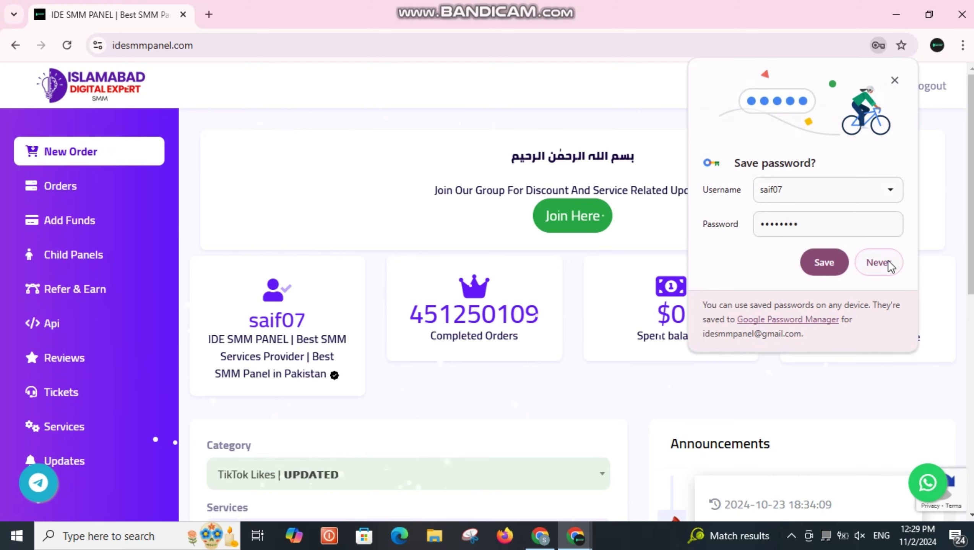
Dismiss the save-password prompt and switch the account currency to RsPKR, showing Rs0
left_click(883, 264)
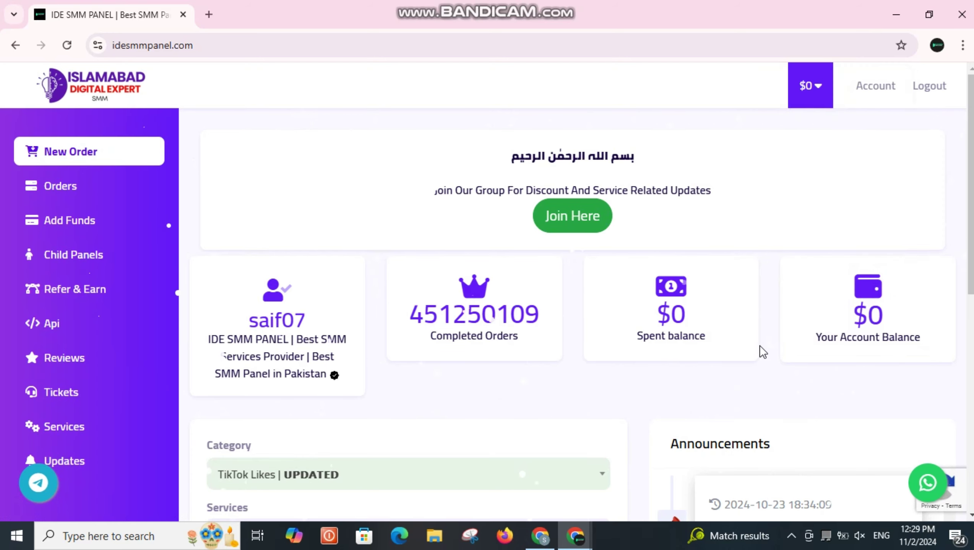
scroll(426, 272, "down", 5)
left_click(358, 139)
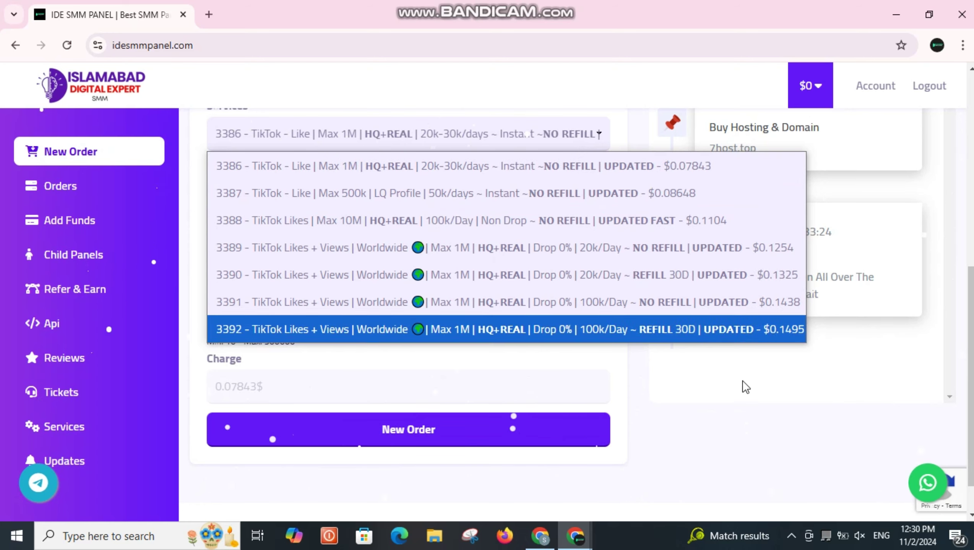
left_click(817, 90)
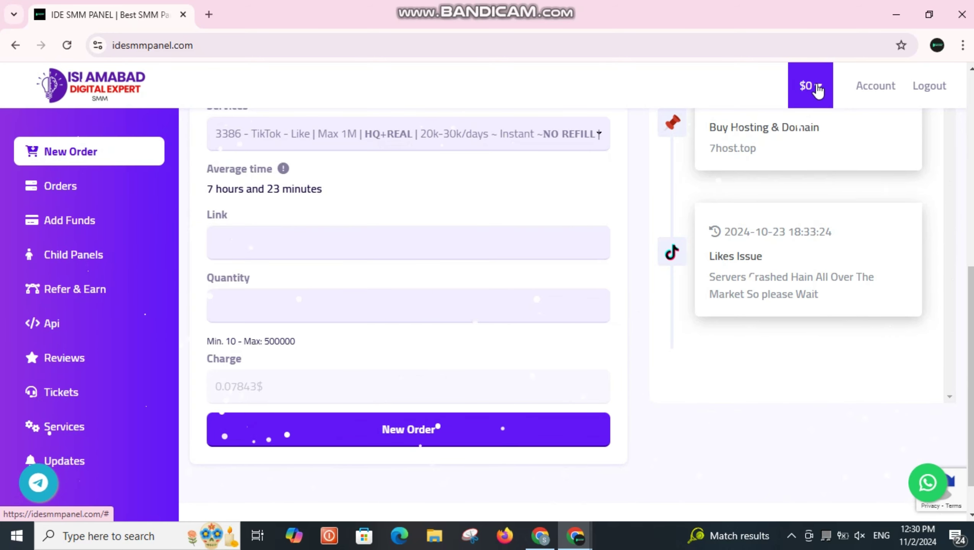
left_click(815, 87)
left_click(862, 187)
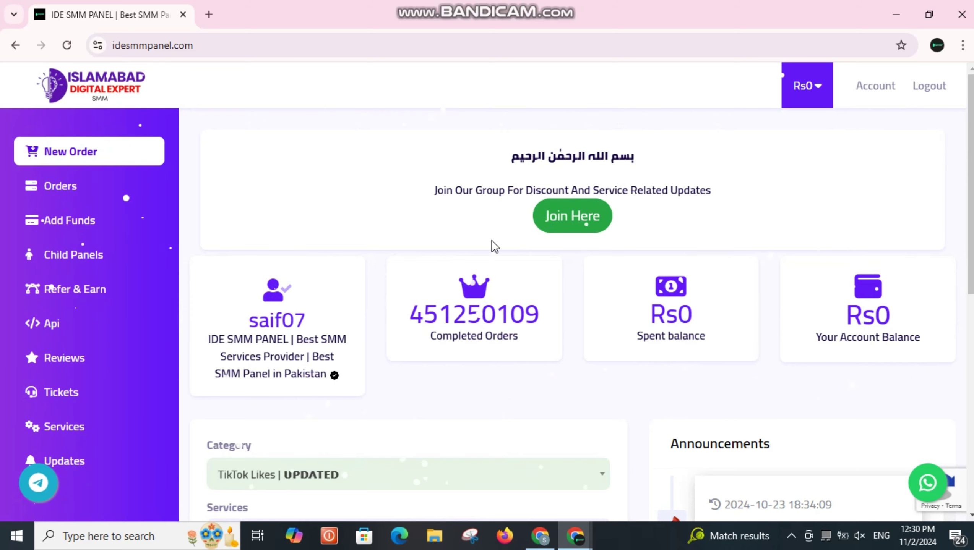
Browse the dashboard and open Add Funds from the left sidebar
scroll(453, 304, "down", 1)
scroll(454, 304, "down", 10)
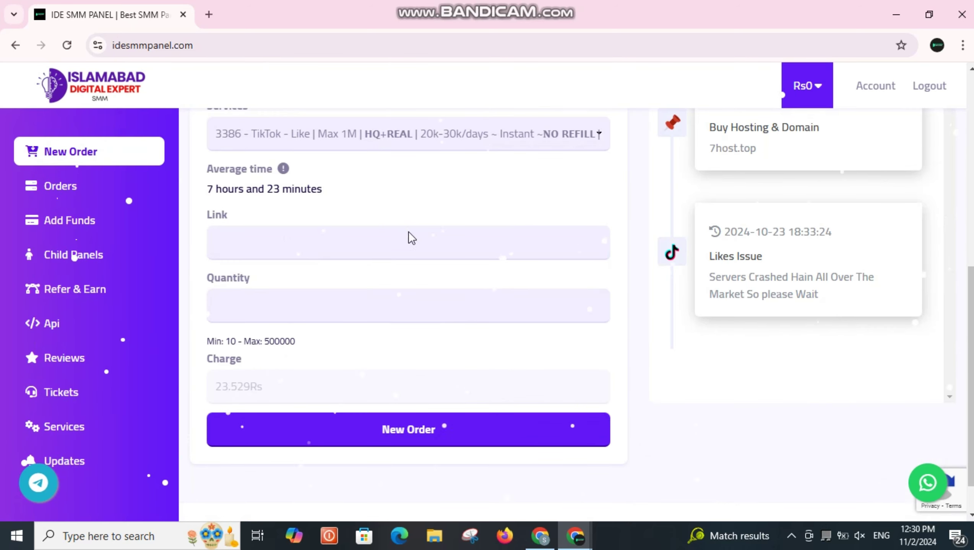
scroll(399, 235, "up", 10)
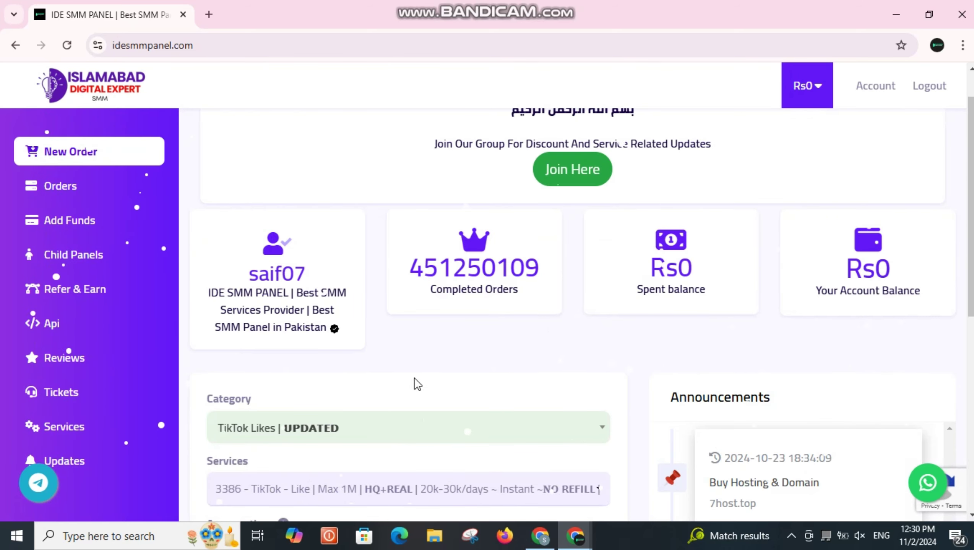
scroll(616, 258, "down", 10)
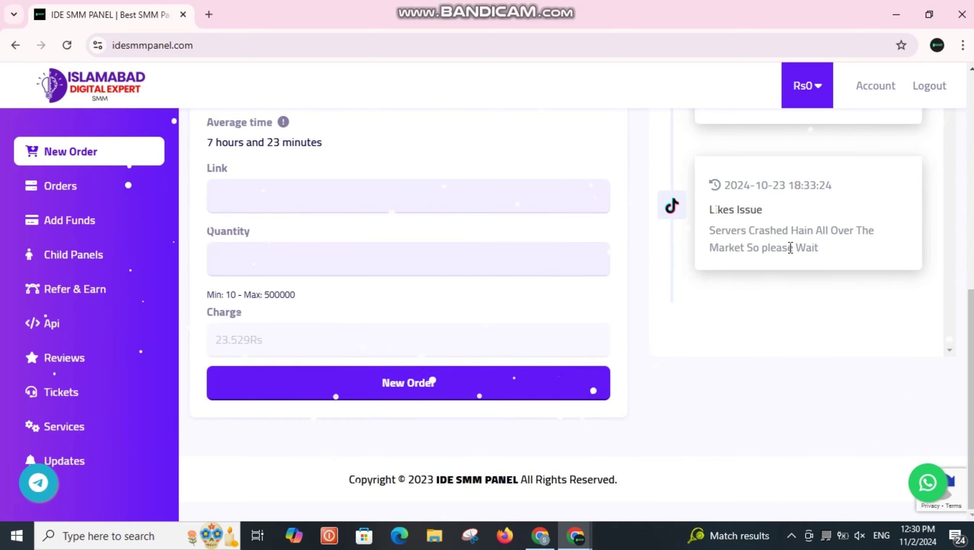
scroll(789, 247, "up", 1)
left_click(77, 221)
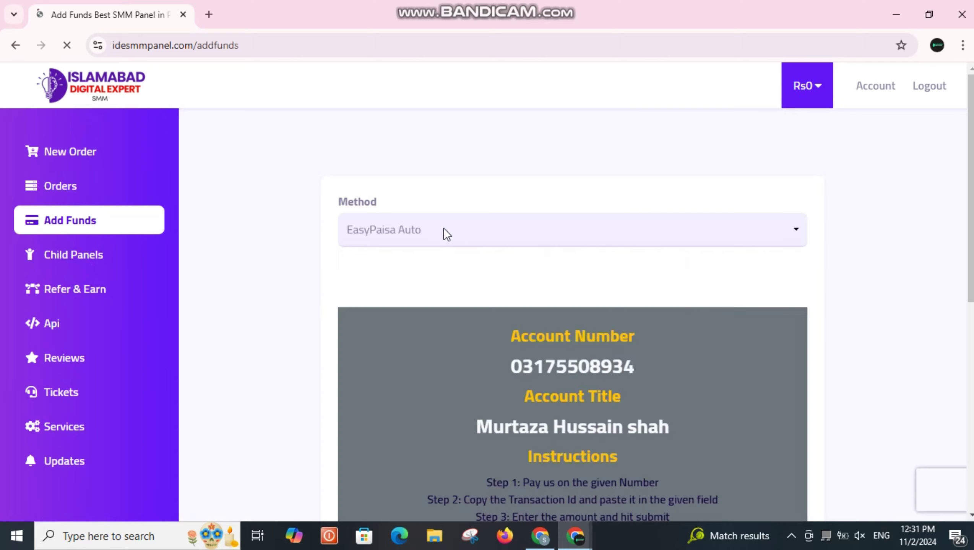
Review the EasyPaisa account number and account title on the Add Funds page
scroll(473, 257, "down", 10)
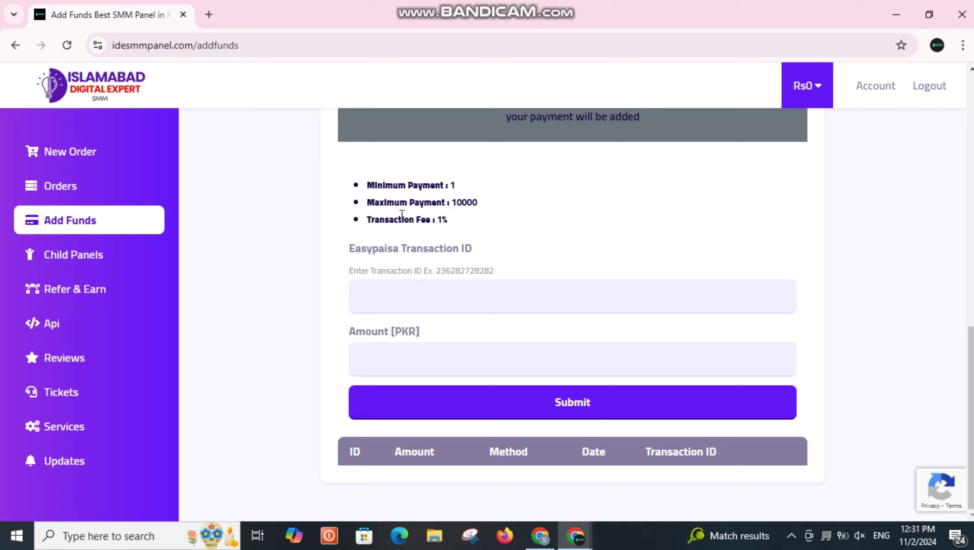
scroll(527, 219, "up", 10)
scroll(562, 287, "down", 6)
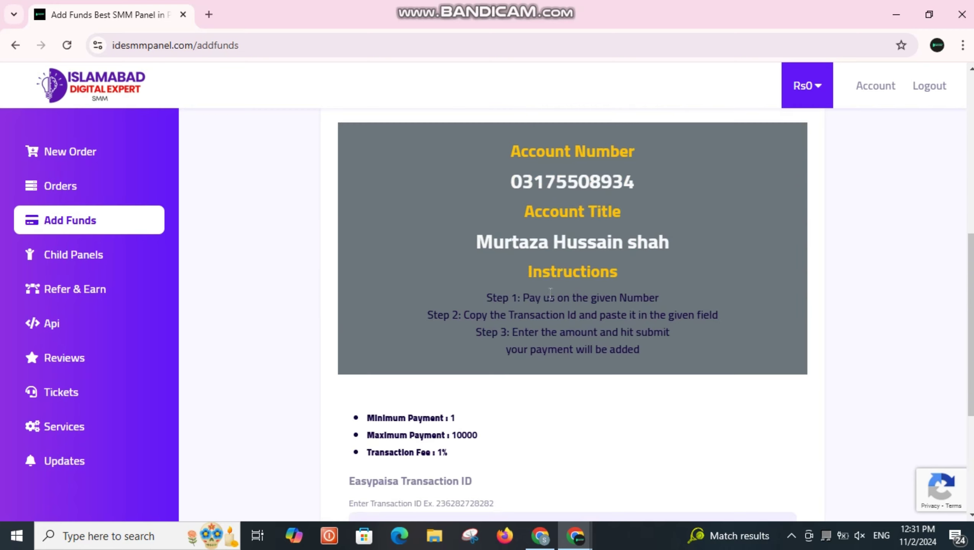
left_click_drag(501, 186, 646, 169)
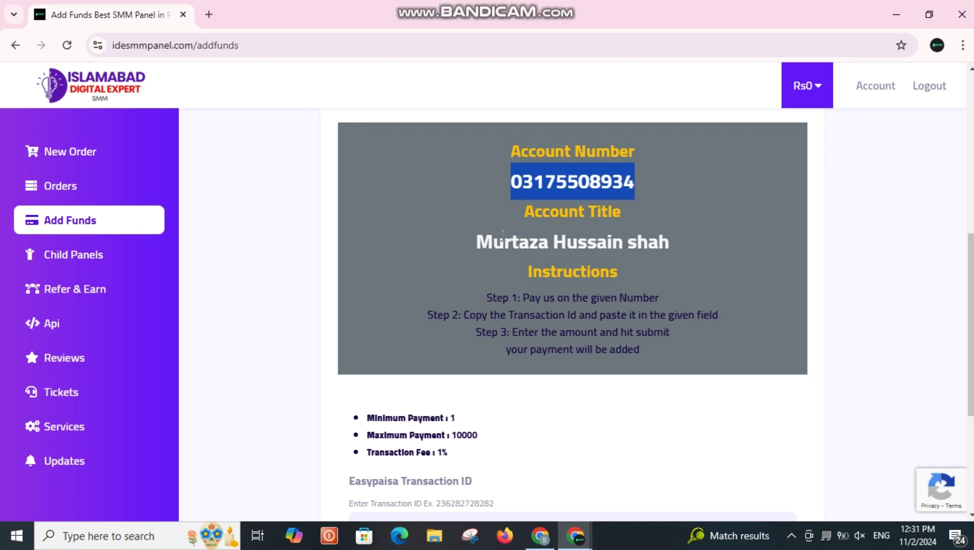
left_click_drag(473, 241, 699, 259)
left_click(641, 274)
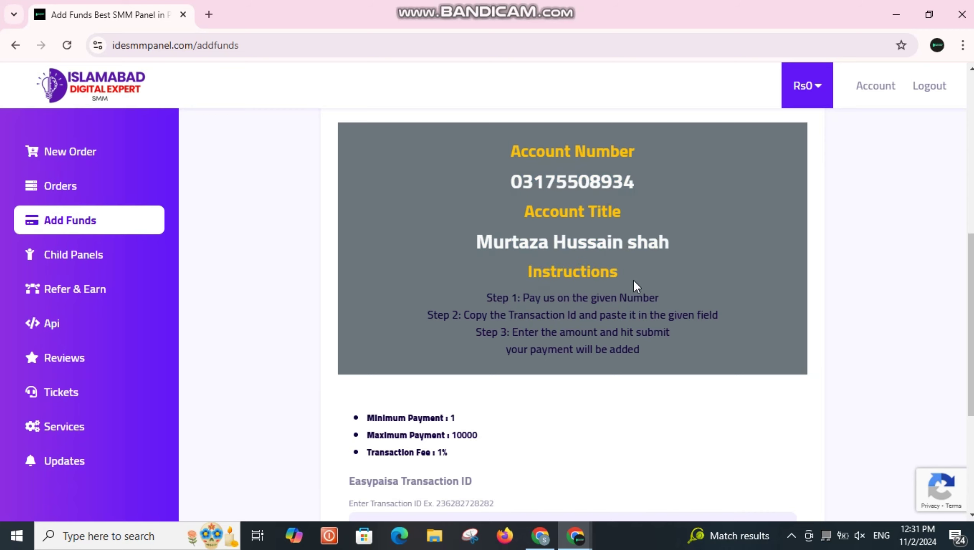
scroll(479, 181, "down", 5)
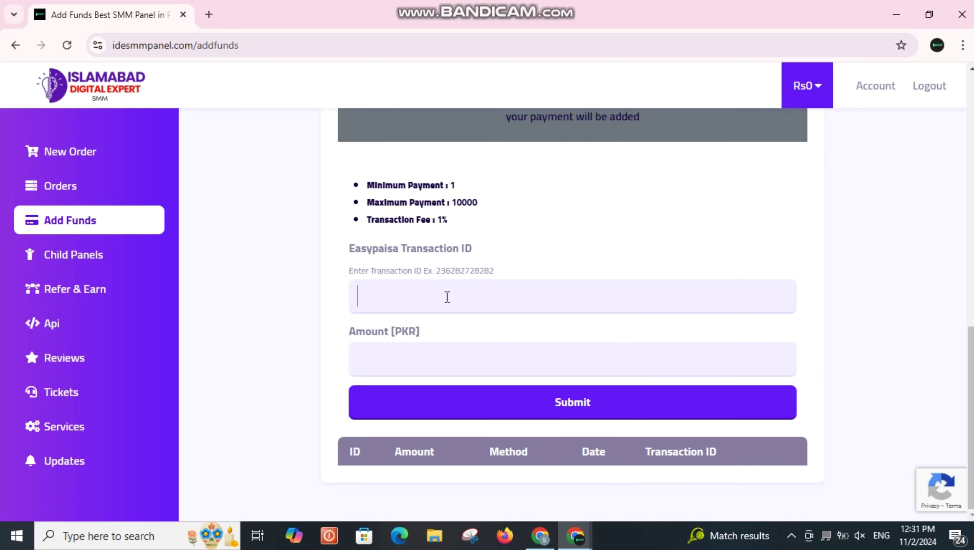